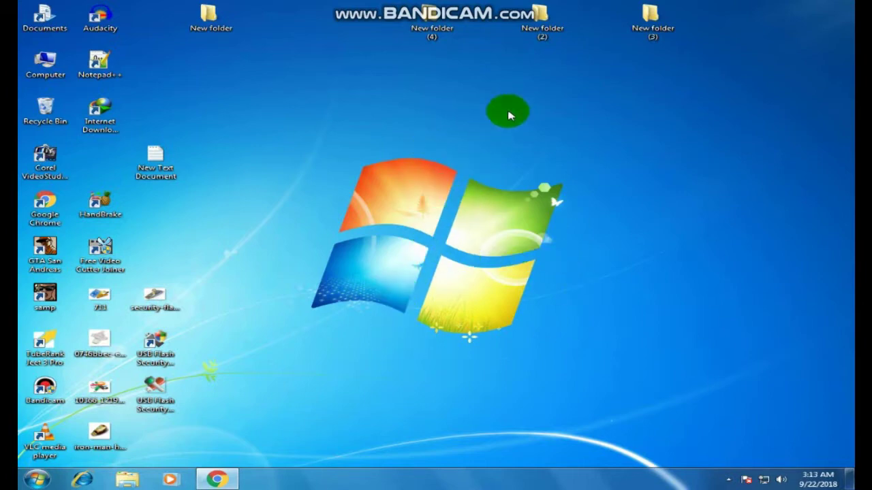
# Go back to the download page in the browser, then minimize the browser to the desktop
pyautogui.click(218, 479)
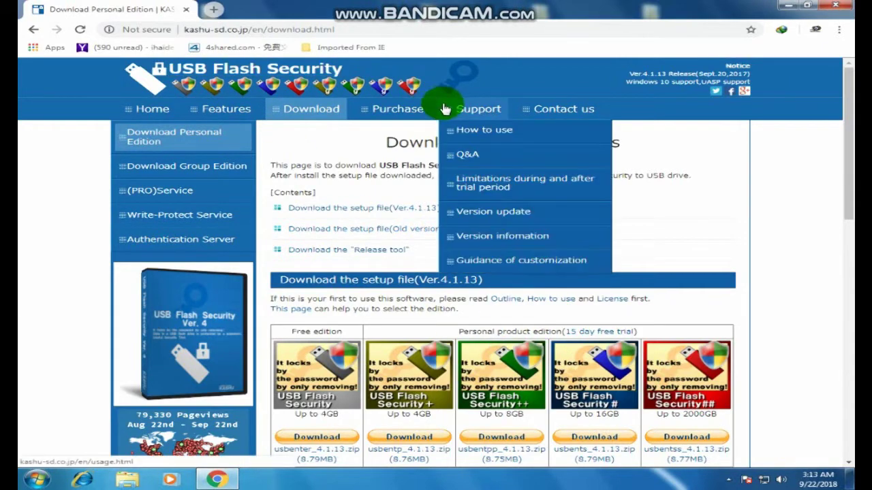
pyautogui.moveTo(847, 132); pyautogui.dragTo(845, 192)
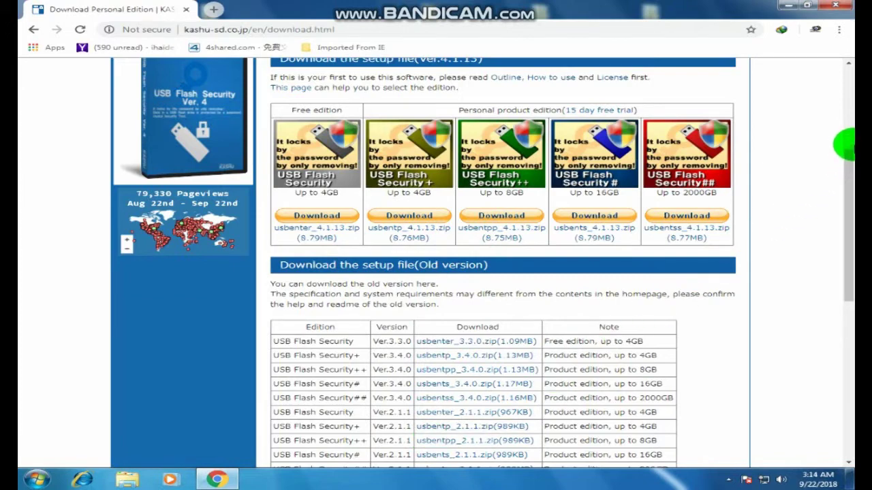
pyautogui.moveTo(842, 160)
pyautogui.mouseDown()
pyautogui.moveTo(846, 95)
pyautogui.moveTo(845, 169)
pyautogui.mouseUp()
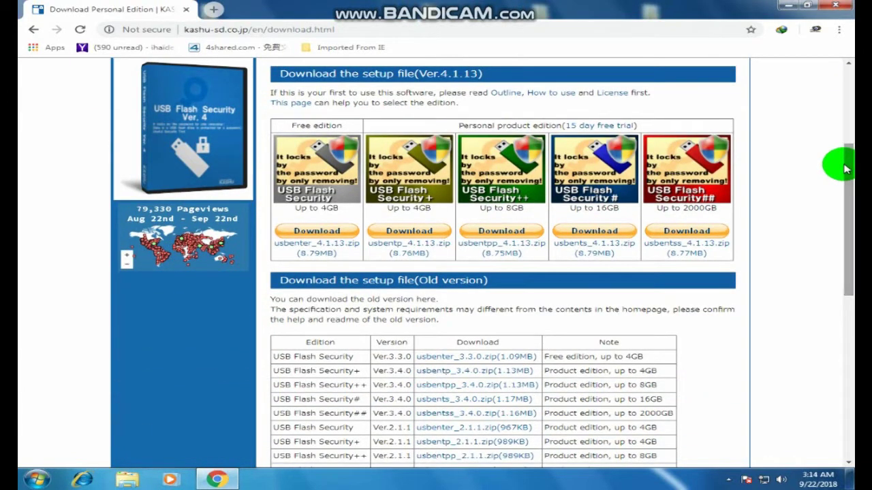
pyautogui.moveTo(851, 167); pyautogui.dragTo(844, 146)
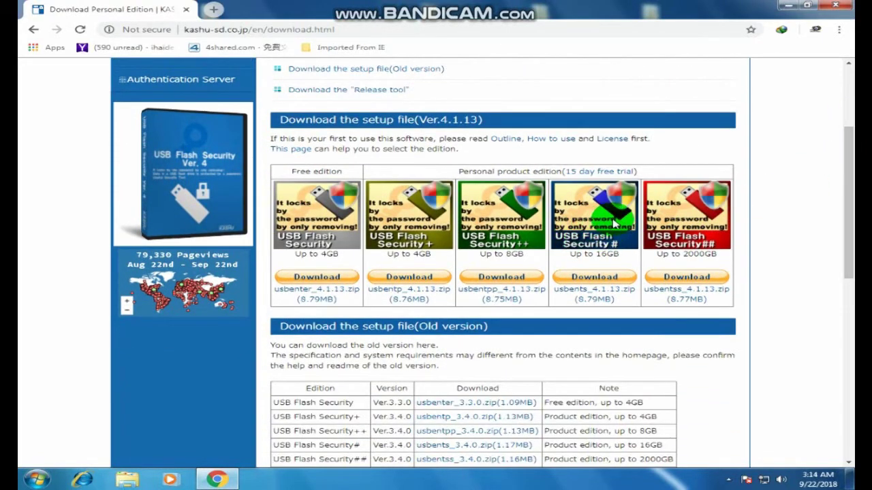
pyautogui.scroll(1, 848, 136)
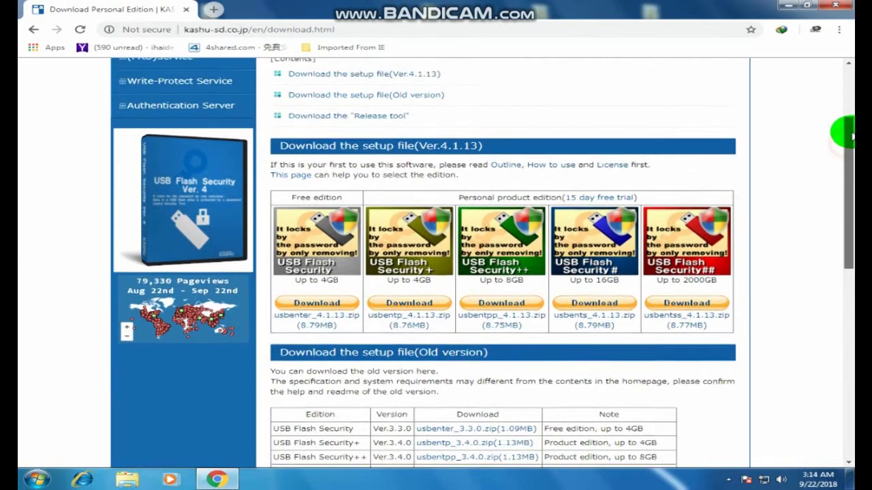
pyautogui.click(786, 6)
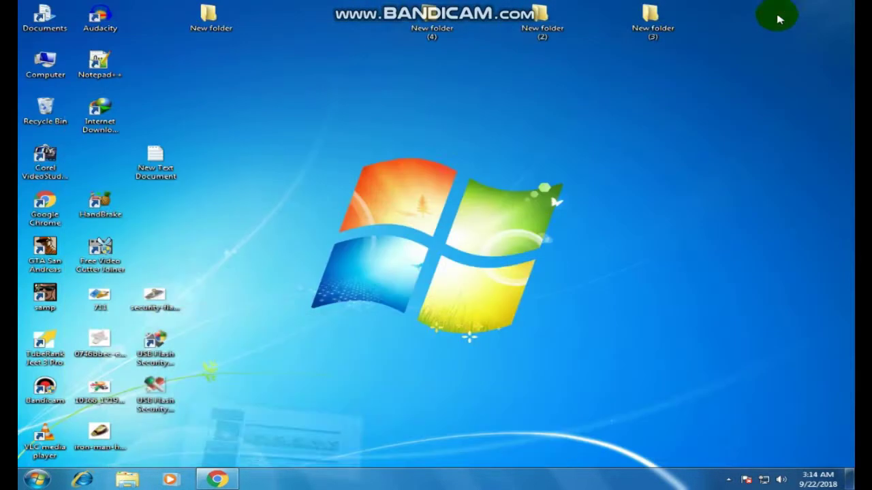
# Look inside Removable Disk (G:) from the Computer window, then close the window
pyautogui.doubleClick(49, 59)
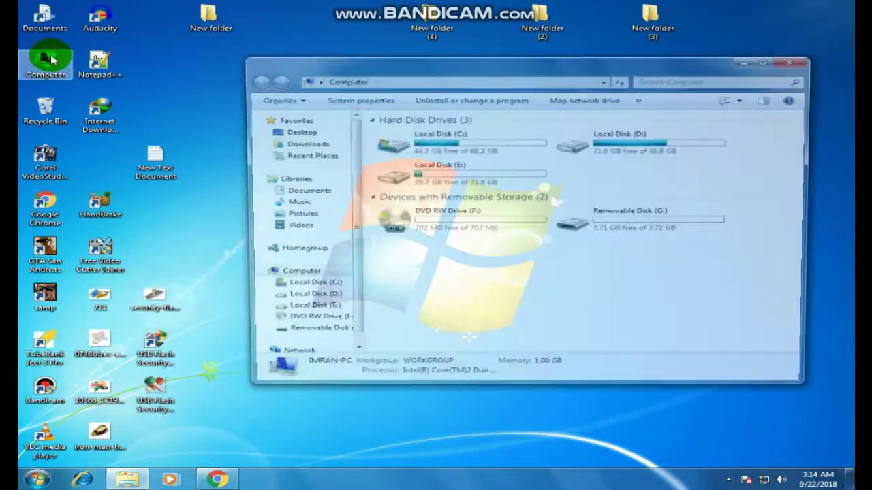
pyautogui.click(638, 213)
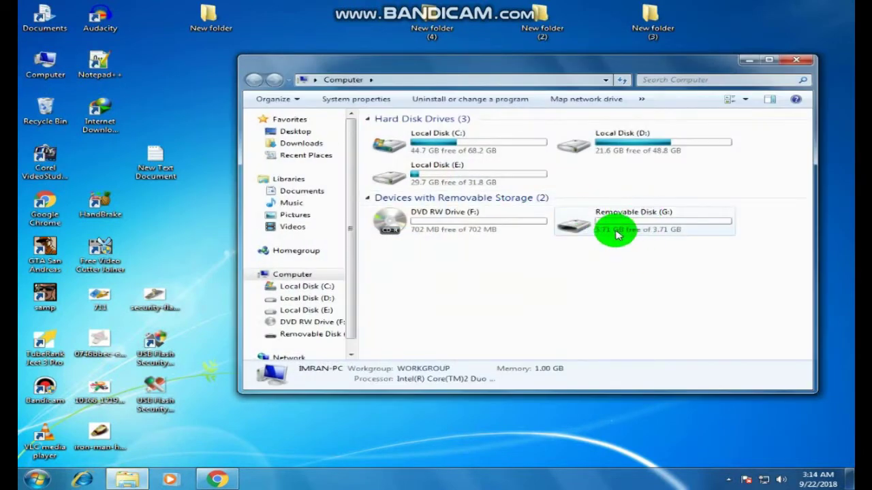
pyautogui.doubleClick(658, 213)
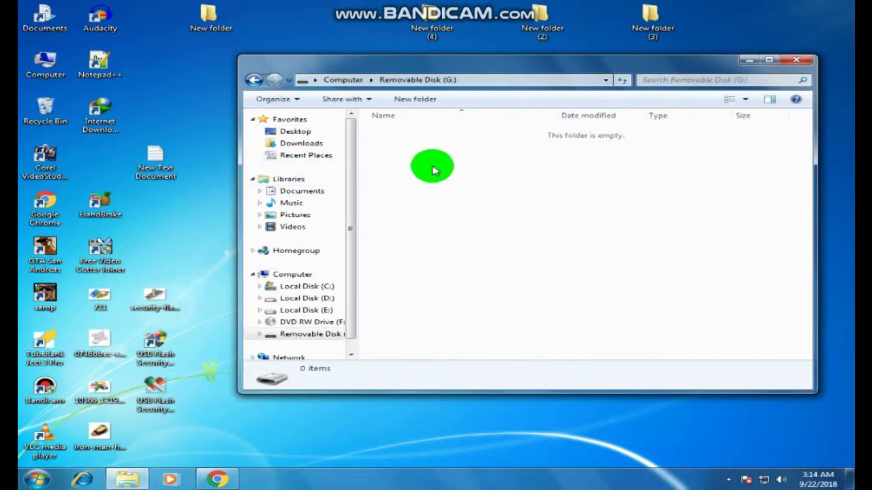
pyautogui.click(254, 80)
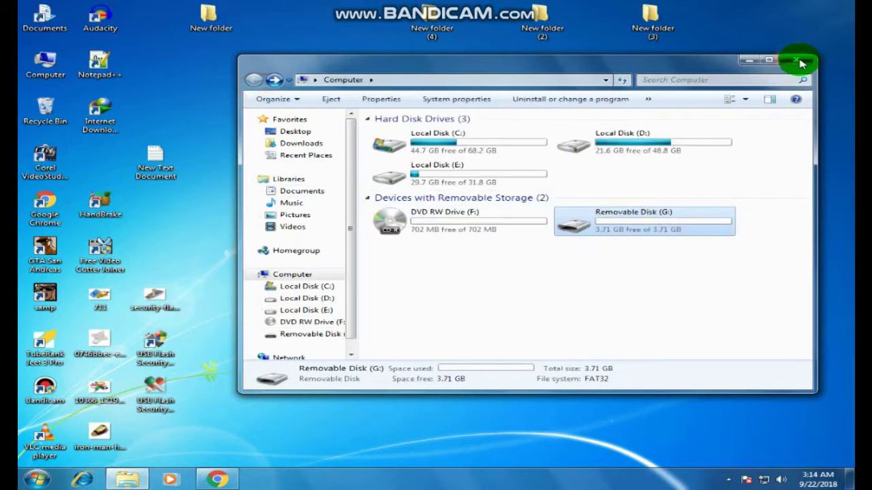
pyautogui.click(796, 60)
pyautogui.click(294, 325)
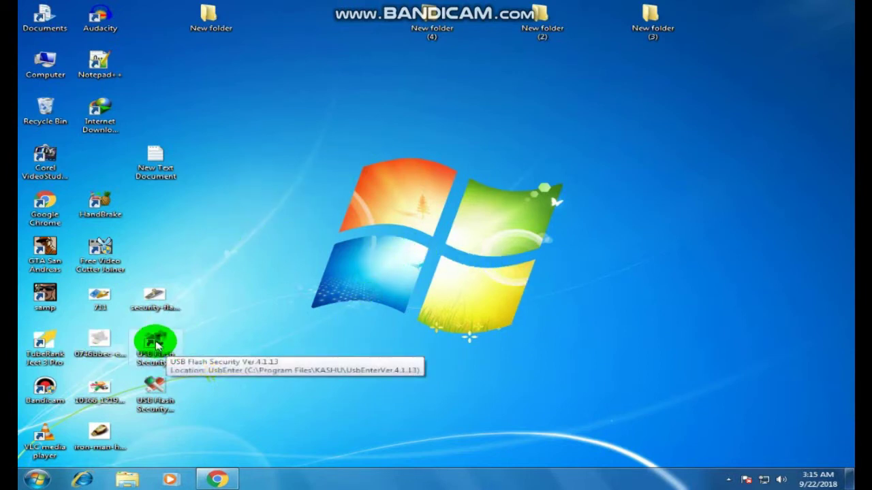
# Launch USB Flash Security and start installing protection on drive G: (3.72 GB, FAT32)
pyautogui.doubleClick(156, 345)
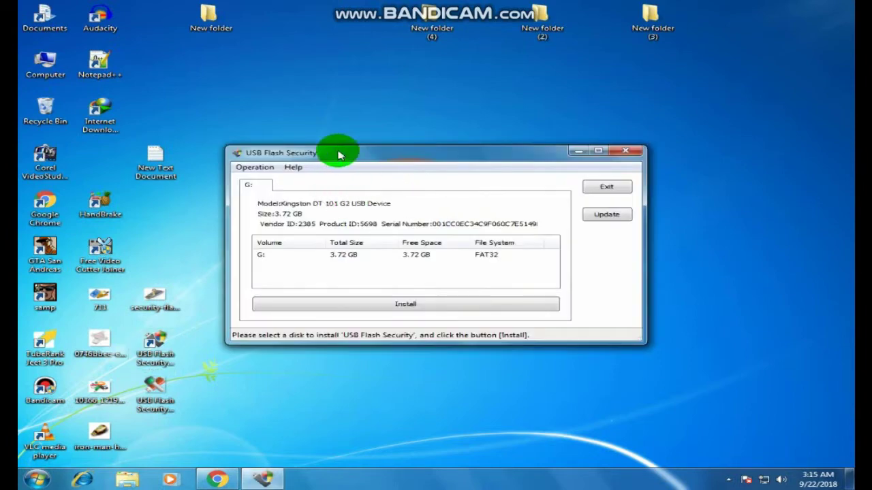
pyautogui.moveTo(331, 152); pyautogui.dragTo(113, 71)
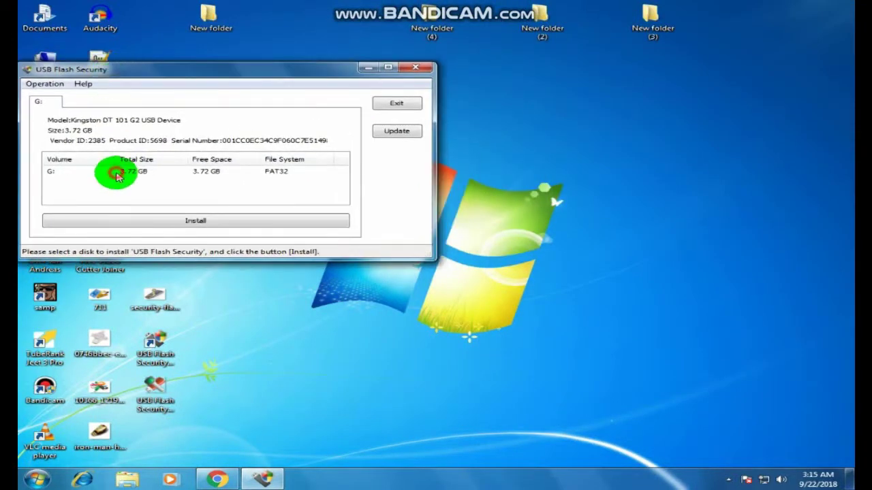
pyautogui.click(193, 227)
# Confirm the install prompt, then enter the drive password, confirm it, and add a password hint
pyautogui.click(496, 312)
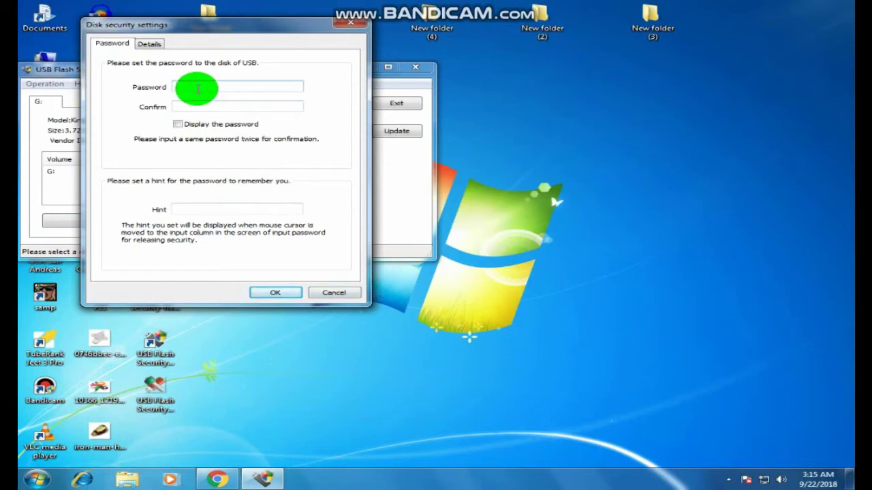
pyautogui.write('12')
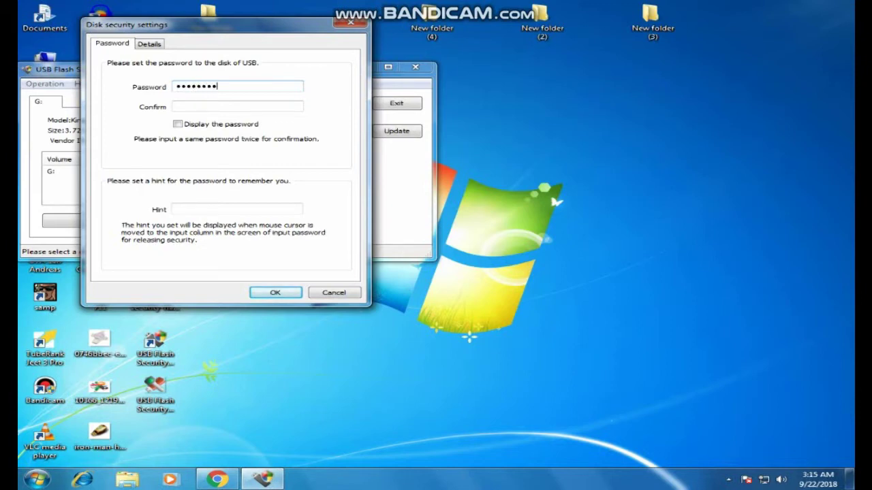
pyautogui.click(203, 106)
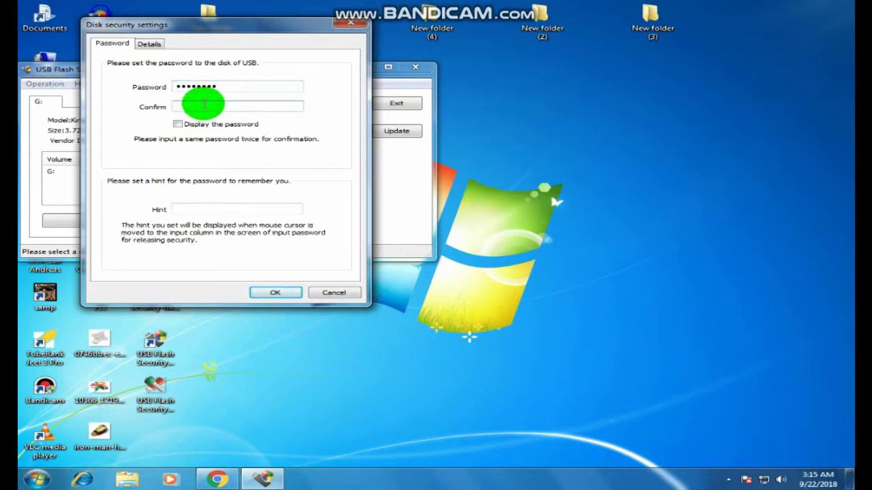
pyautogui.write('1')
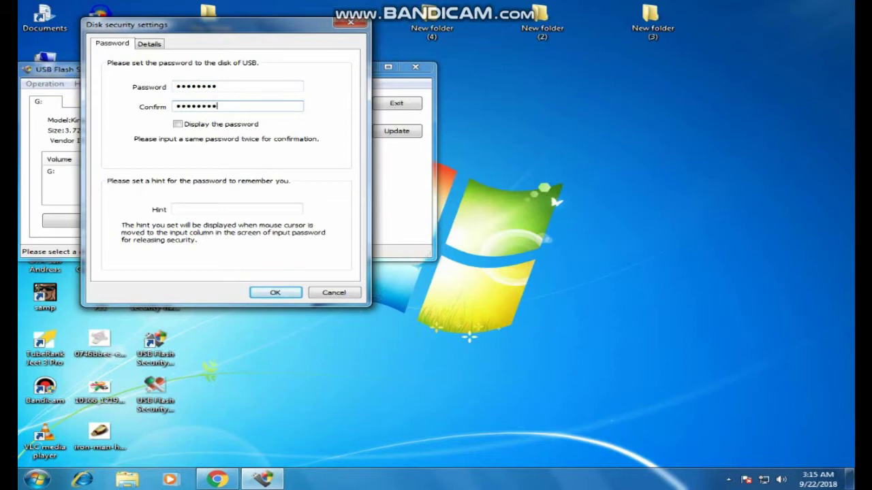
pyautogui.click(192, 208)
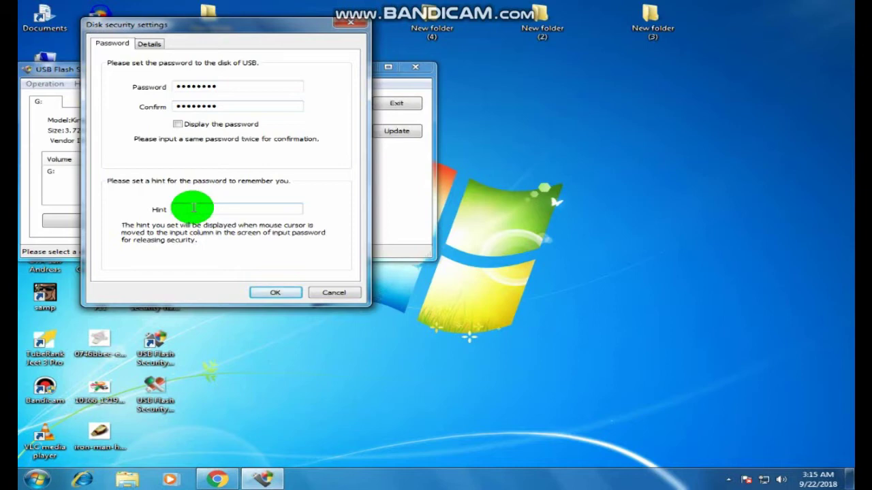
pyautogui.write('P')
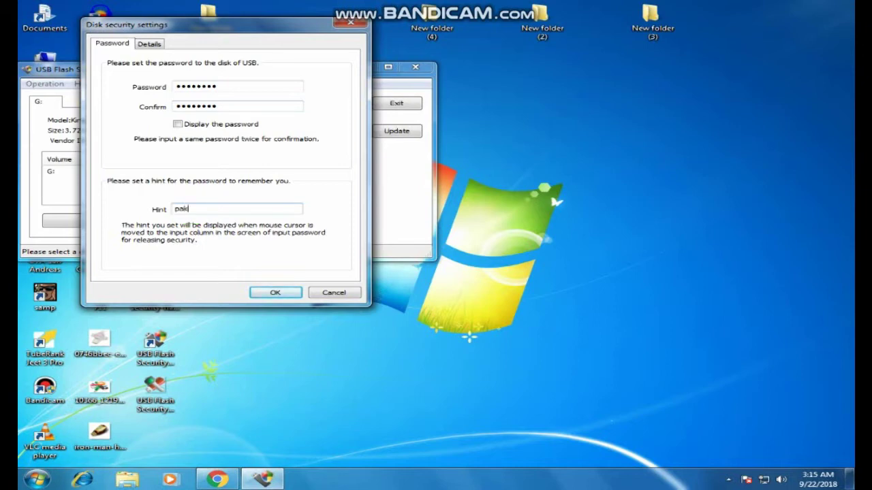
pyautogui.click(272, 292)
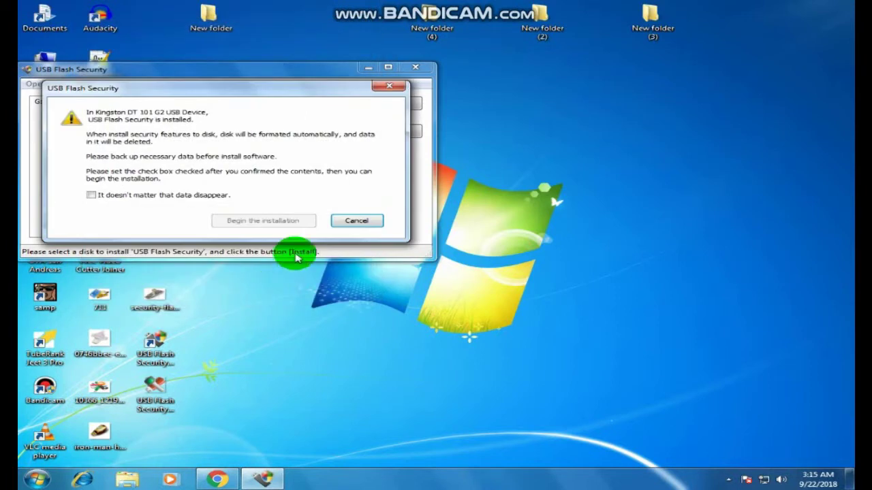
# Accept the data-erase warning, install protection on drive G:, and dismiss the completion notice
pyautogui.click(112, 196)
pyautogui.click(250, 220)
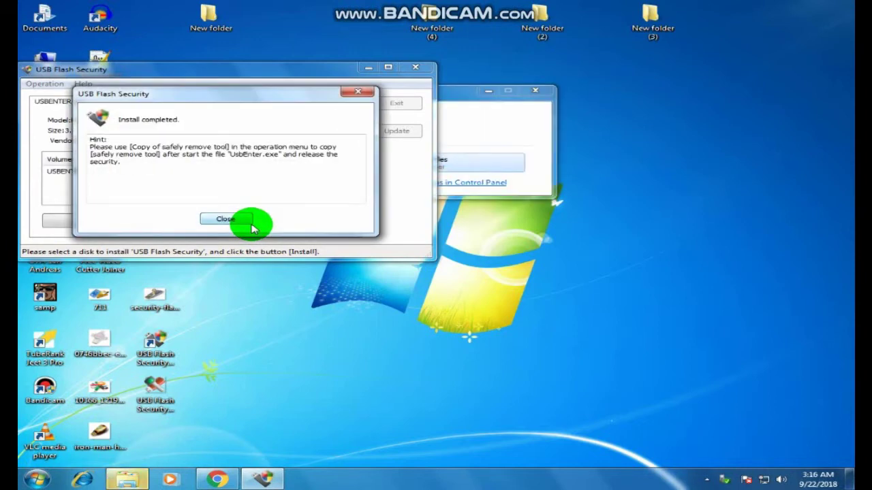
pyautogui.click(225, 219)
# Exit USB Flash Security and dismiss the AutoPlay prompt for the drive
pyautogui.click(446, 95)
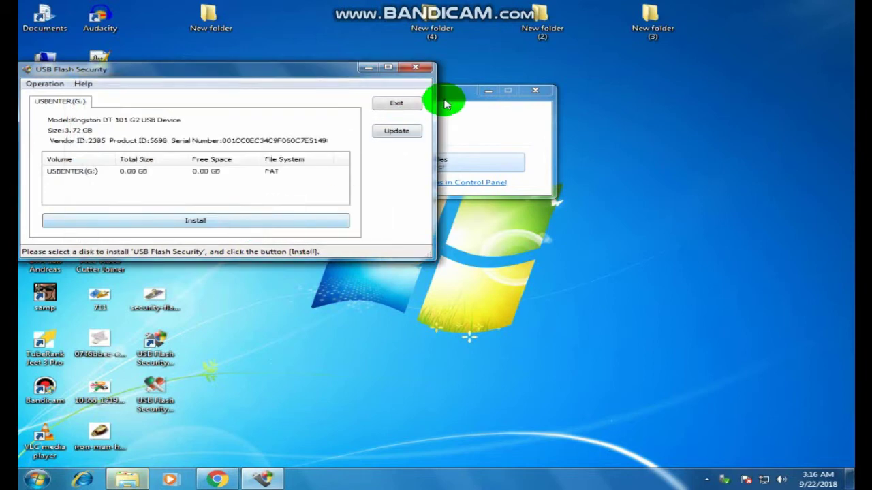
pyautogui.moveTo(455, 95); pyautogui.dragTo(522, 197)
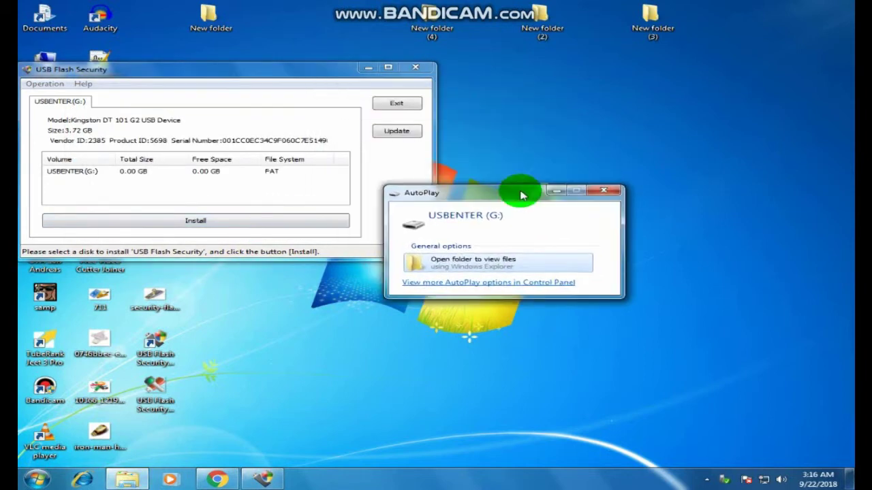
pyautogui.click(415, 66)
pyautogui.moveTo(499, 201); pyautogui.dragTo(379, 166)
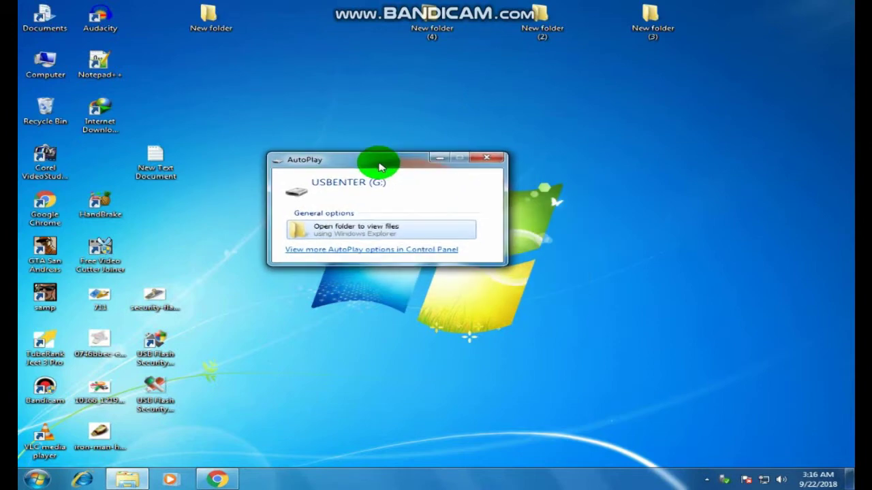
pyautogui.click(495, 160)
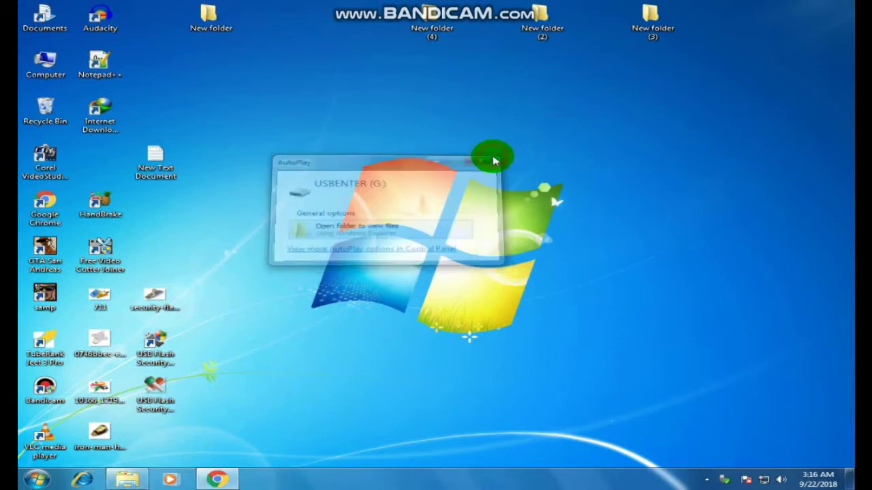
# Open USBENTER (G:) from Computer and run the UsbEnter application stored on it
pyautogui.doubleClick(62, 68)
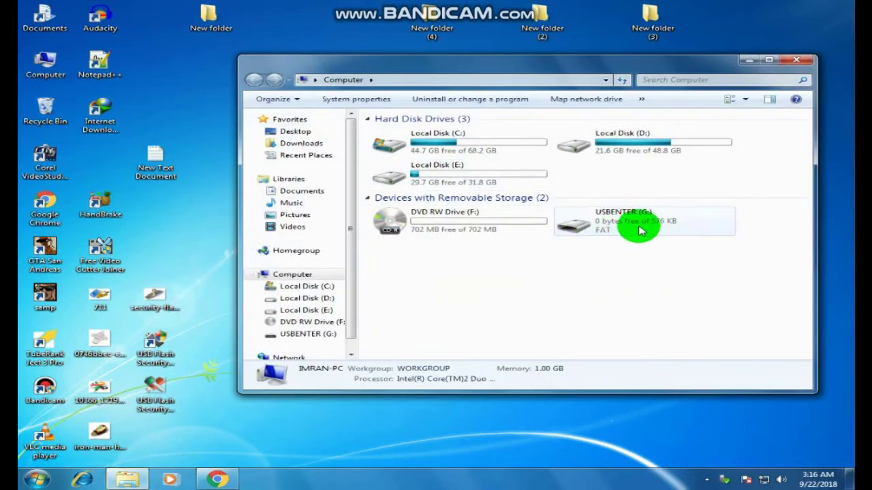
pyautogui.moveTo(579, 68); pyautogui.dragTo(491, 70)
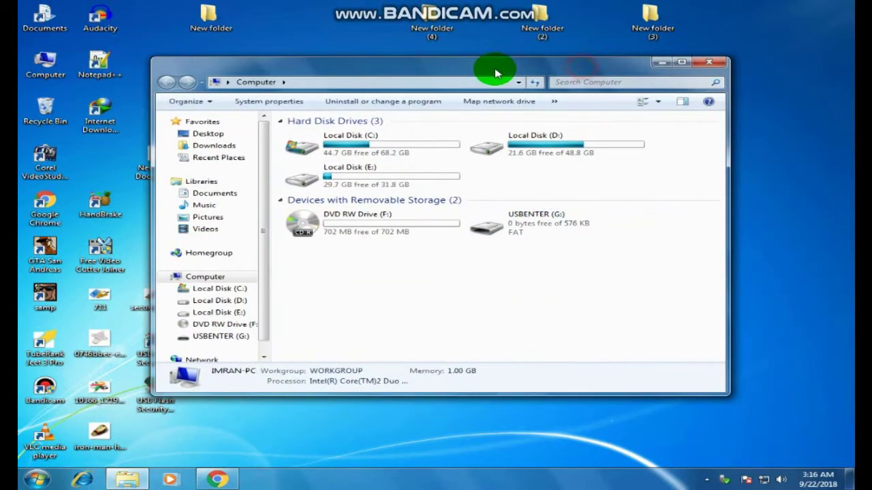
pyautogui.doubleClick(517, 238)
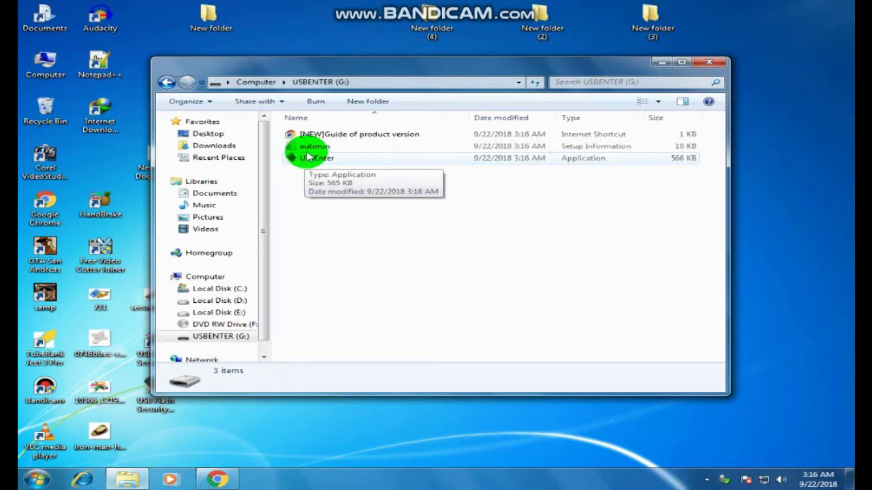
pyautogui.doubleClick(308, 158)
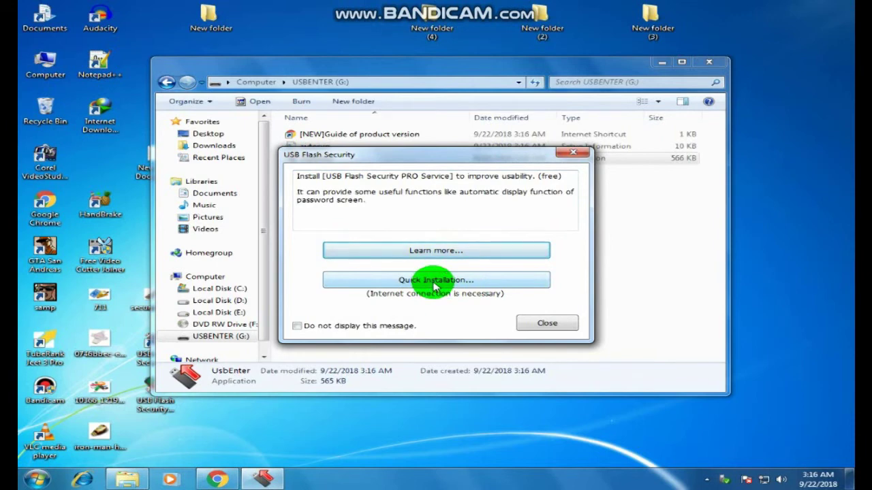
# Quick-install the free USB Flash Security PRO Service and dismiss the completion notice
pyautogui.click(435, 282)
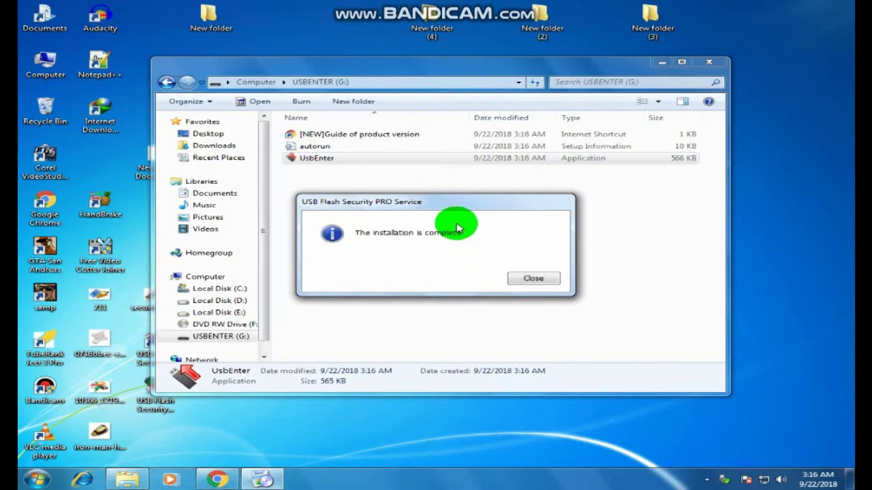
pyautogui.moveTo(448, 203); pyautogui.dragTo(495, 199)
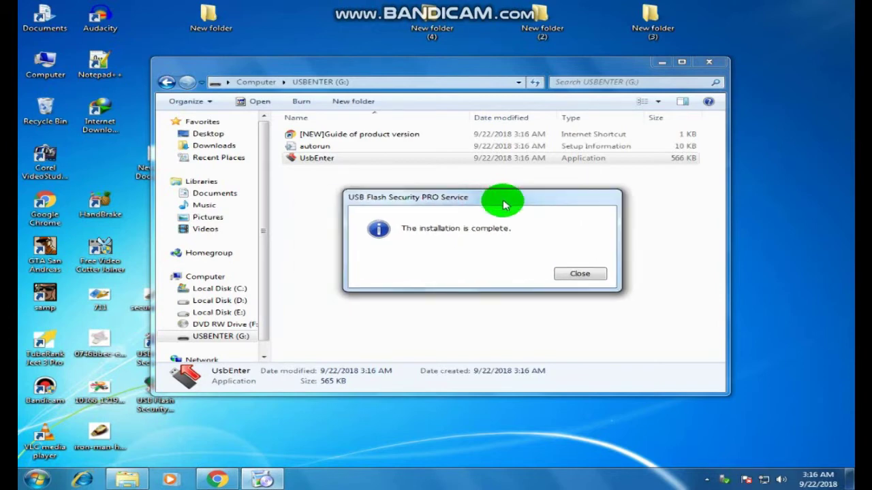
pyautogui.click(579, 275)
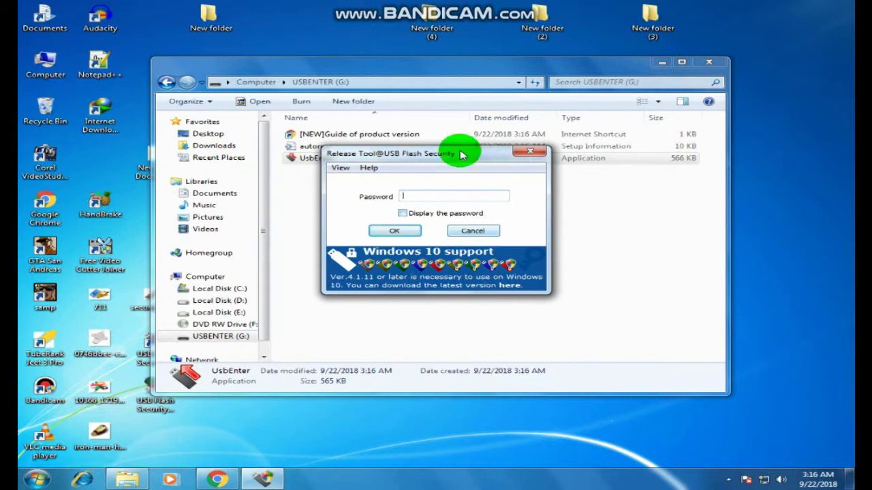
# Enter the drive password in the Release Tool to unlock USBENTERED (G:)
pyautogui.moveTo(447, 155); pyautogui.dragTo(528, 209)
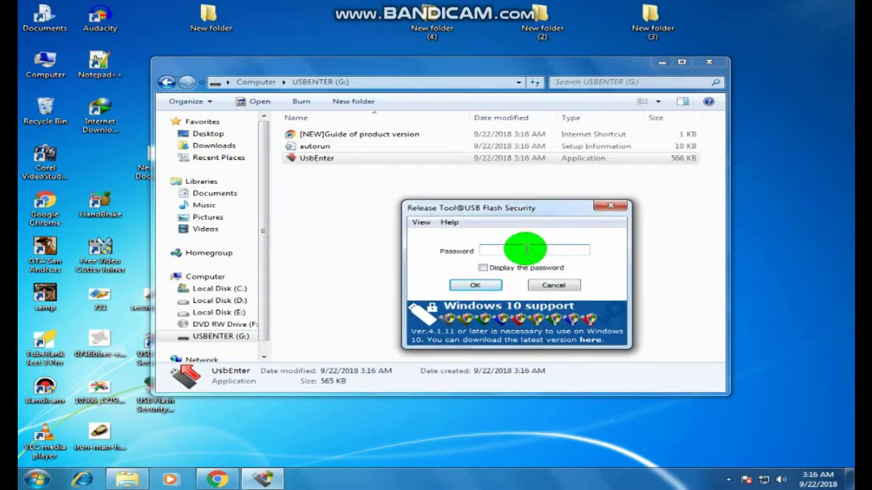
pyautogui.write('12')
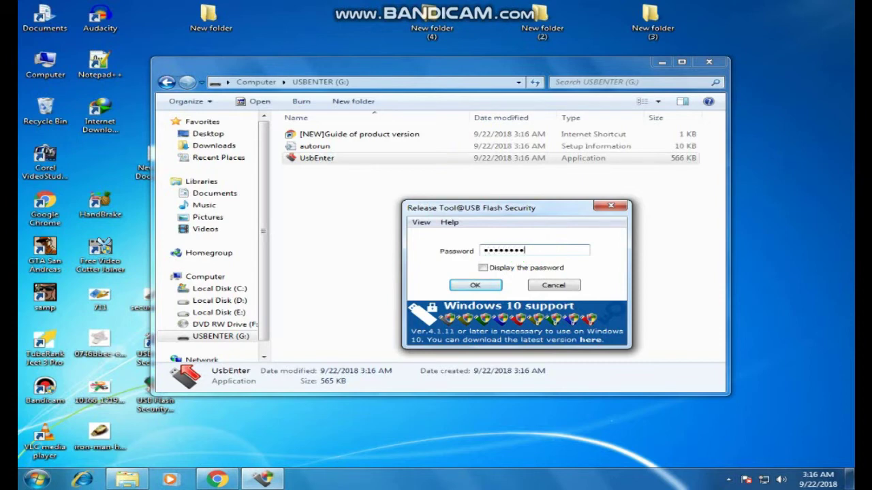
pyautogui.click(467, 288)
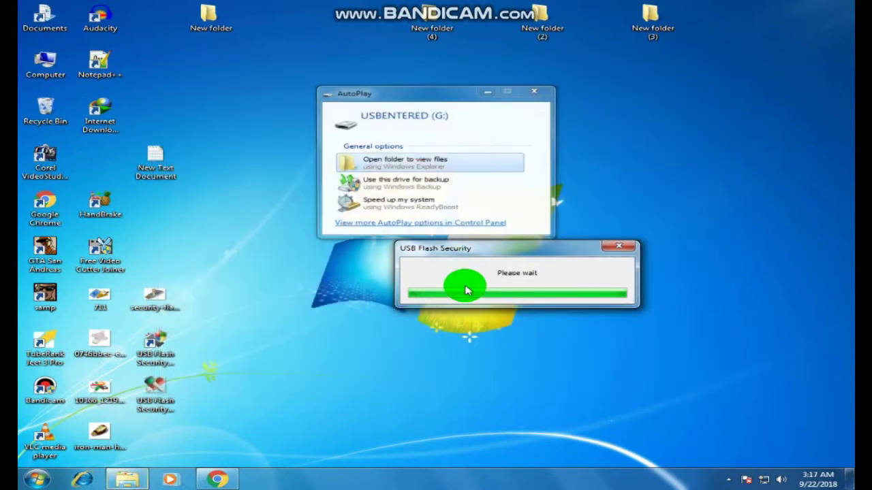
# Open USBENTERED (G:) from AutoPlay, copy New folder (4) onto it, and close the window
pyautogui.click(401, 166)
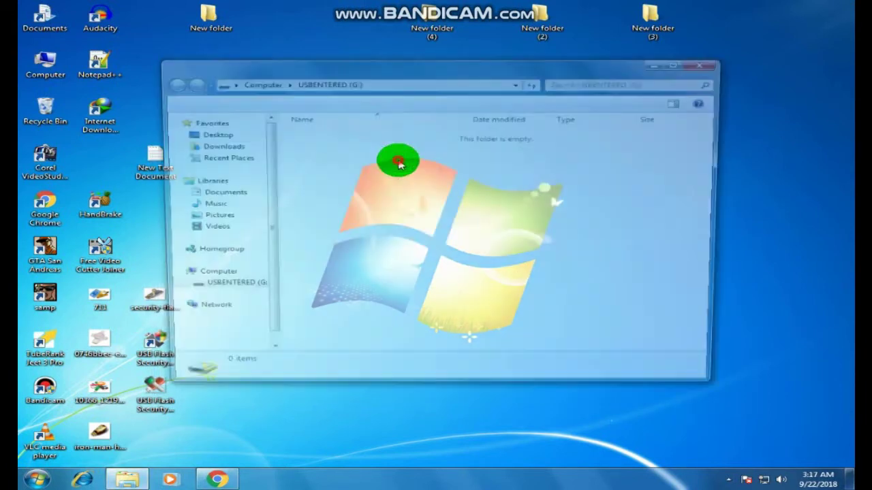
pyautogui.click(421, 71)
pyautogui.moveTo(421, 70); pyautogui.dragTo(453, 114)
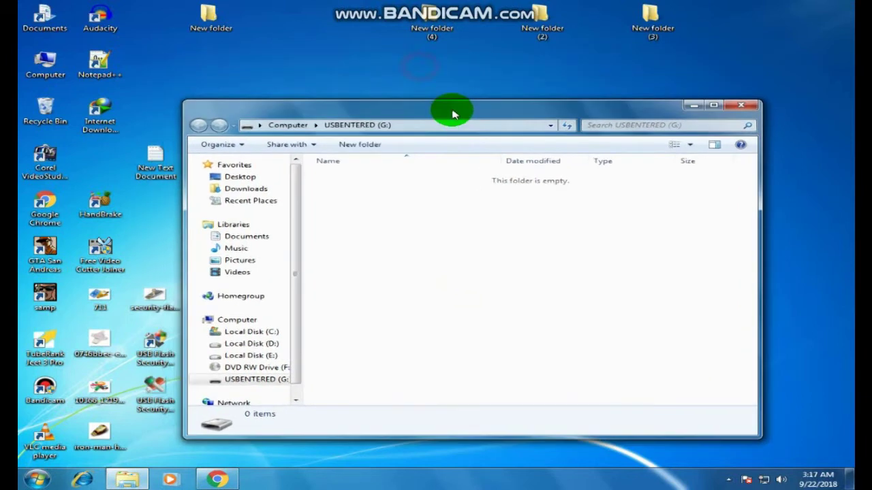
pyautogui.moveTo(418, 38); pyautogui.dragTo(449, 291)
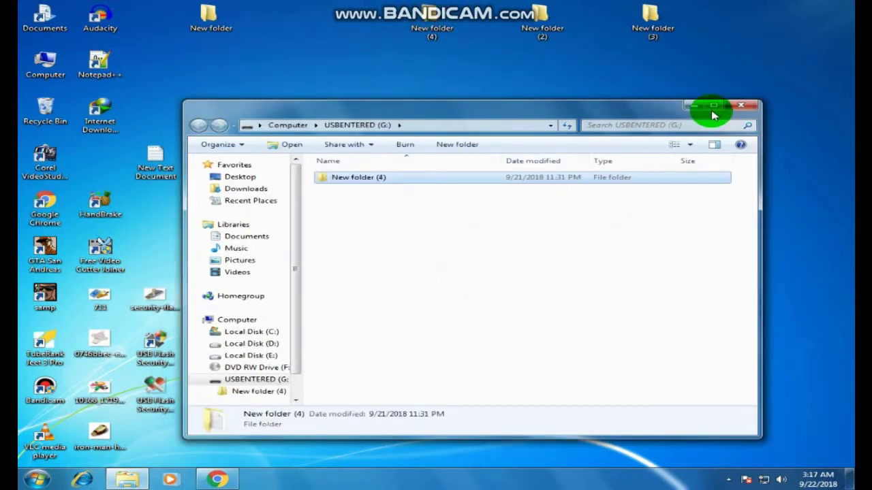
pyautogui.click(739, 106)
pyautogui.click(523, 294)
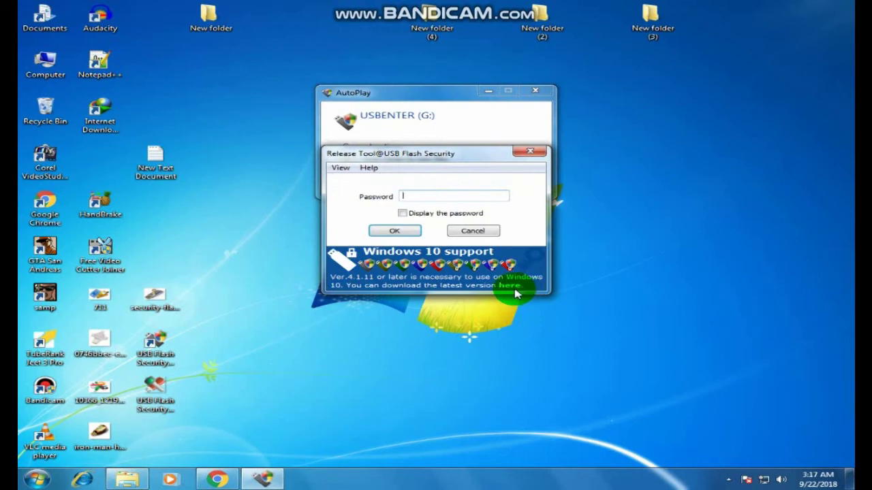
# Cancel the Release Tool password prompt, close AutoPlay, and open the Computer drive list
pyautogui.moveTo(432, 156); pyautogui.dragTo(417, 203)
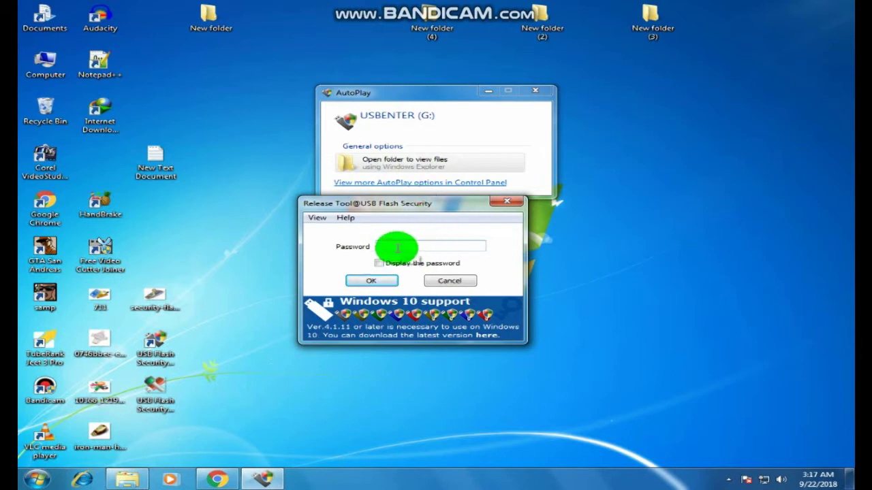
pyautogui.click(506, 206)
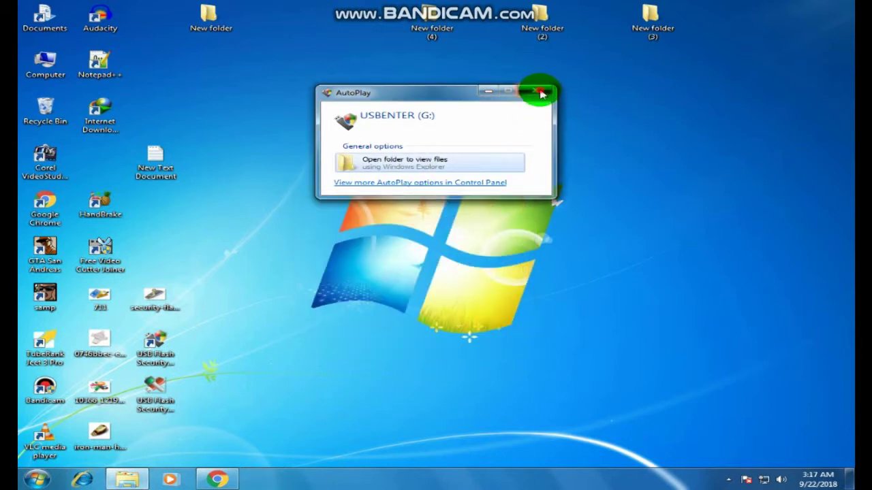
pyautogui.click(542, 93)
pyautogui.doubleClick(44, 62)
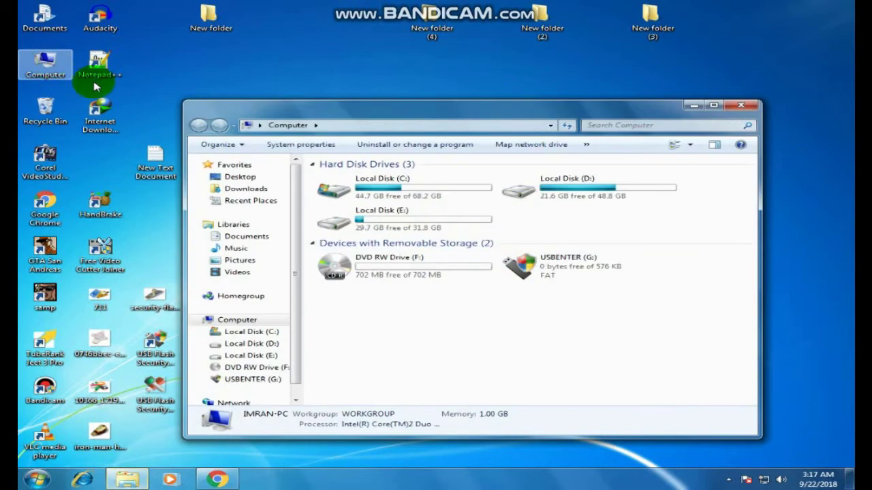
# Open USBENTER (G:), delete autorun and the [NEW]Guide shortcut, and close the drive window
pyautogui.moveTo(533, 119); pyautogui.dragTo(423, 77)
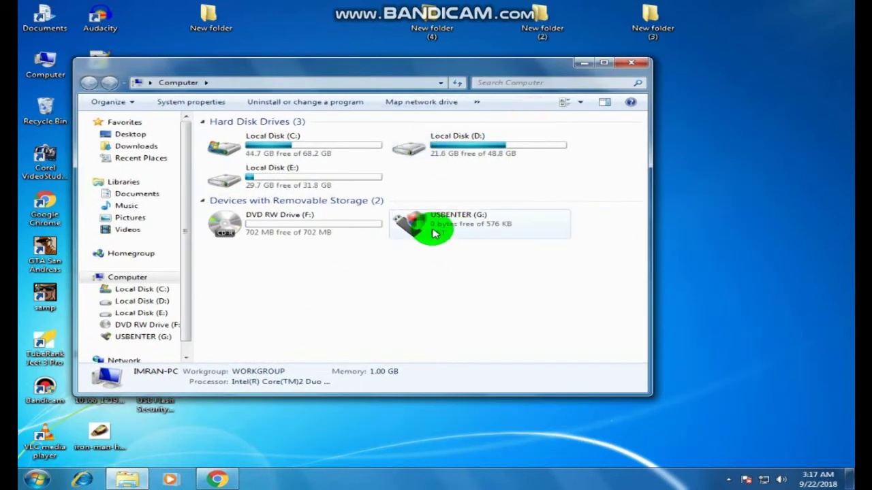
pyautogui.doubleClick(433, 232)
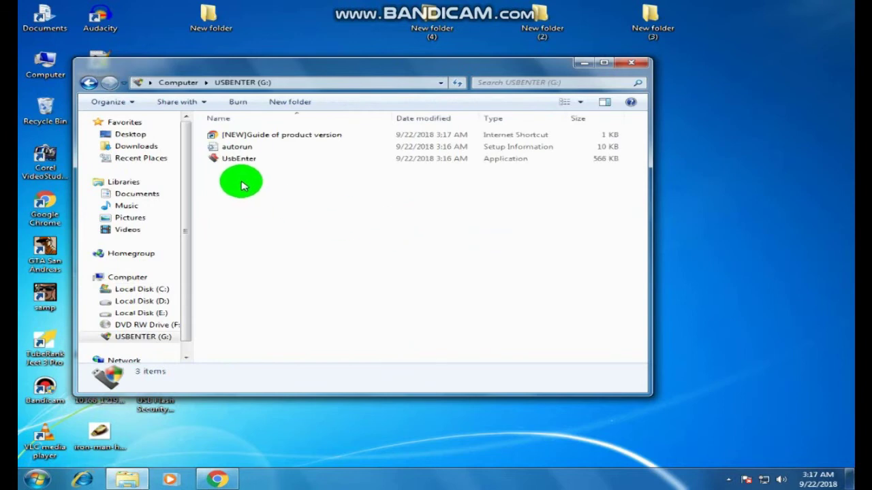
pyautogui.click(229, 150)
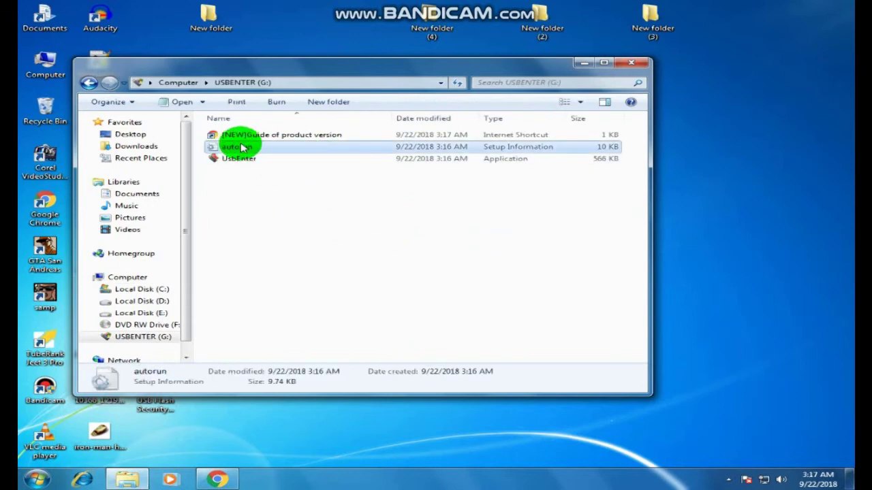
pyautogui.keyDown('ctrl'); pyautogui.click(251, 136); pyautogui.keyUp('ctrl')
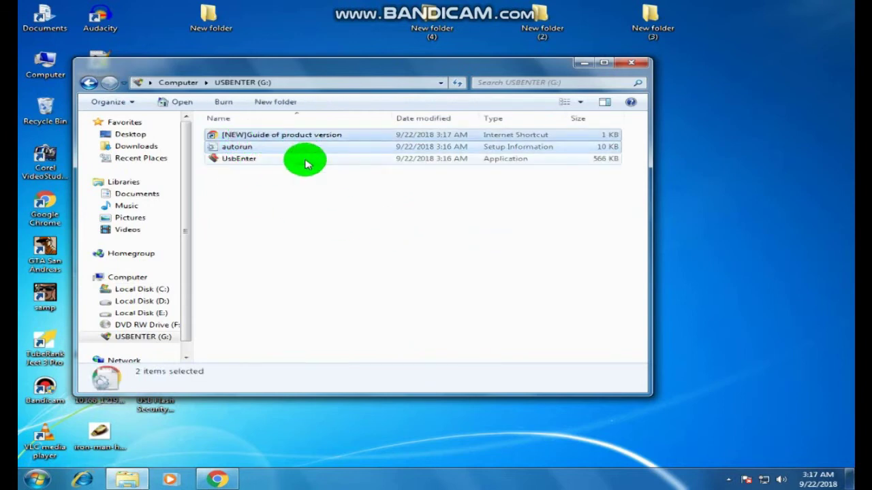
pyautogui.press('Delete')
pyautogui.click(493, 248)
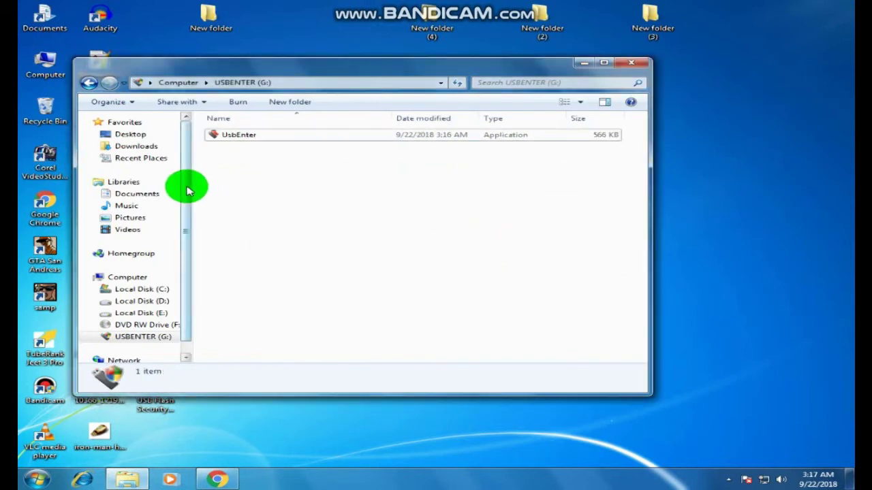
pyautogui.click(625, 68)
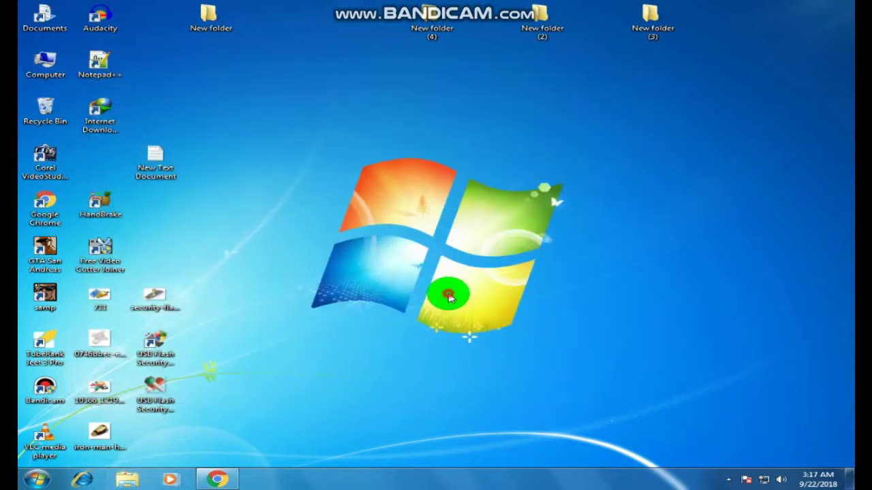
# Run UsbEnter from USBENTER (G:), submit the drive password, and open the unlocked drive's files
pyautogui.doubleClick(46, 63)
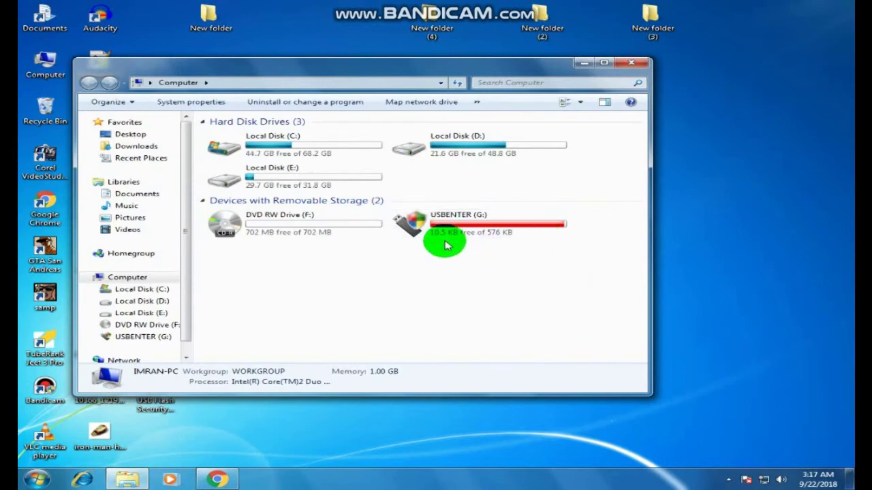
pyautogui.doubleClick(438, 231)
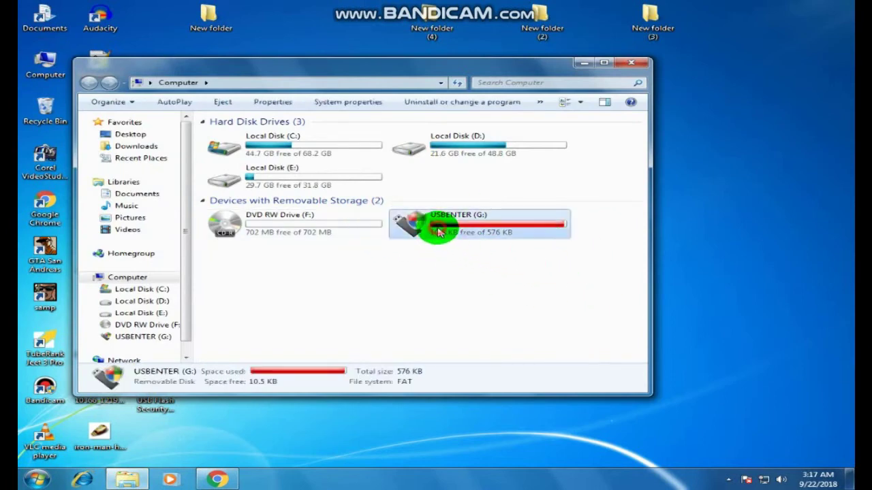
pyautogui.click(229, 134)
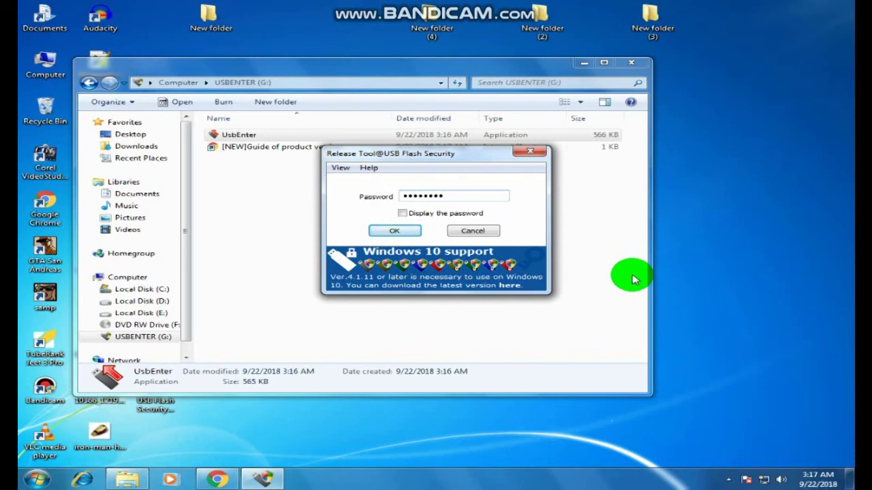
pyautogui.press('Return')
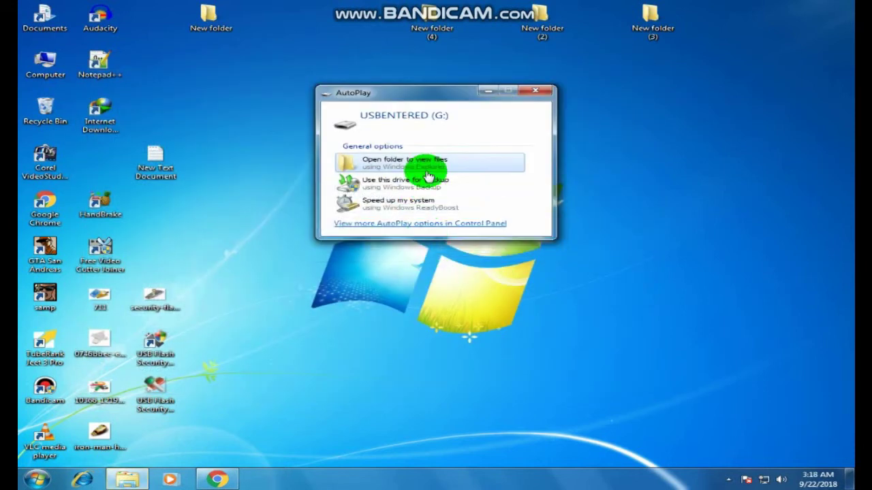
pyautogui.click(426, 169)
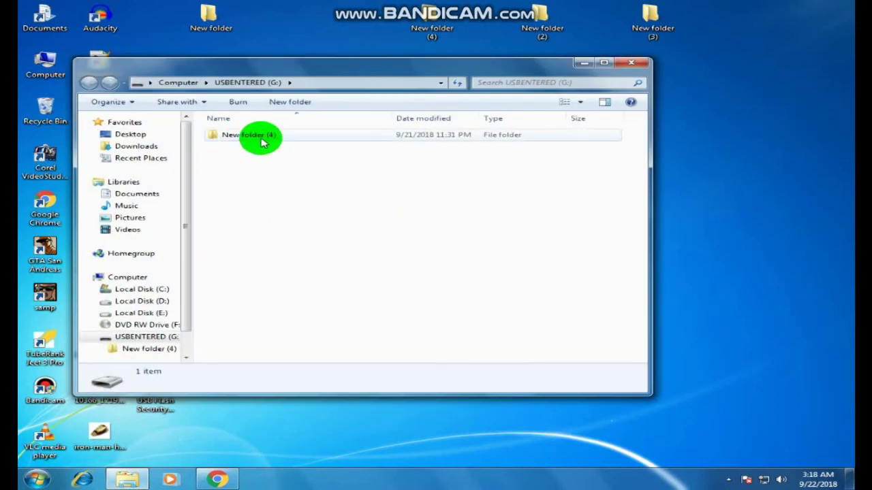
# Permanently delete New folder (4) from USBENTERED (G:) and close the drive window
pyautogui.click(259, 138)
pyautogui.rightClick(257, 138)
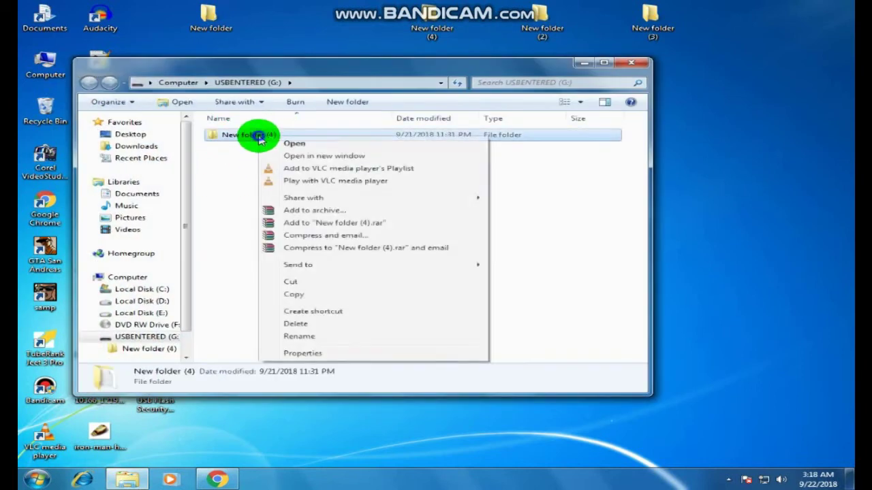
pyautogui.click(335, 328)
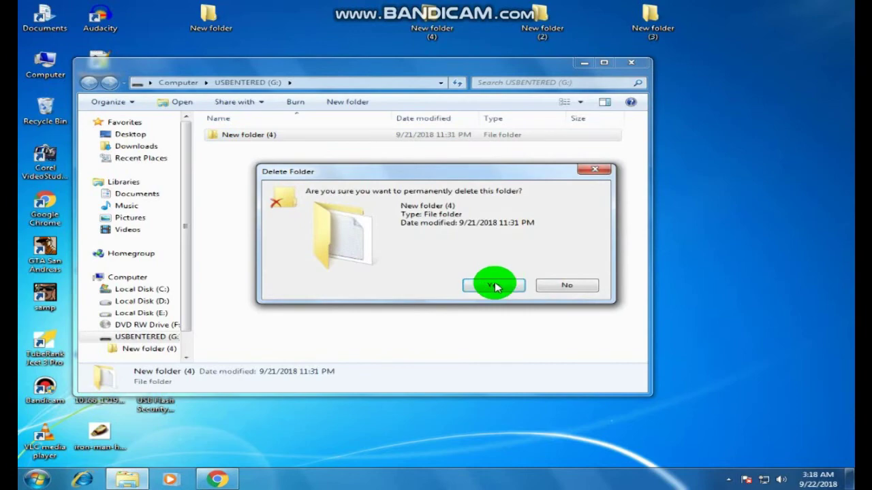
pyautogui.click(493, 285)
pyautogui.click(631, 63)
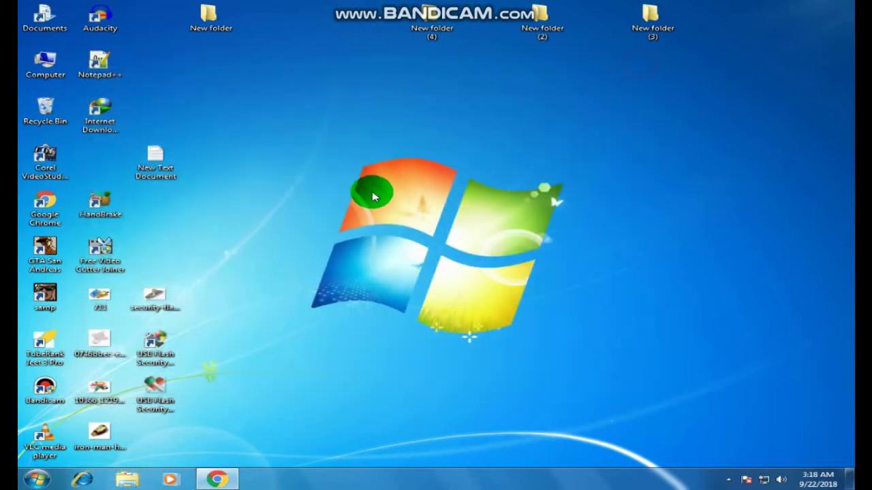
# Reopen USBENTERED (G:) from Computer to confirm it is empty, then close it
pyautogui.doubleClick(30, 56)
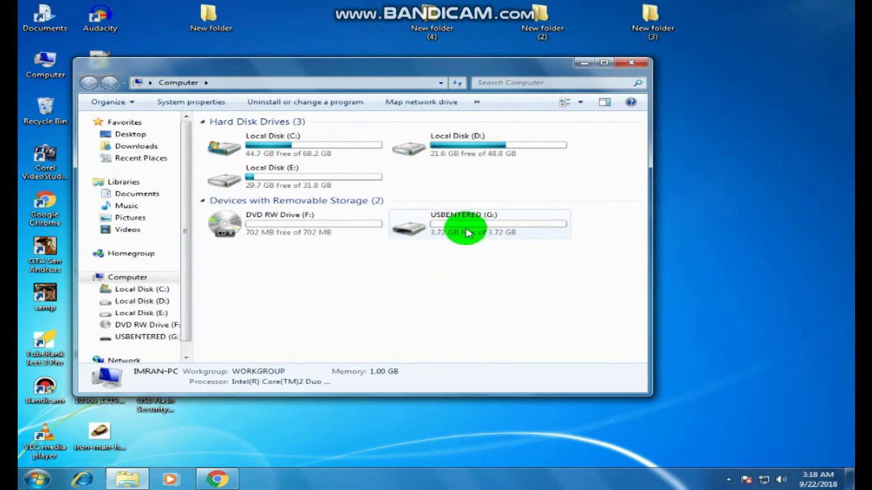
pyautogui.doubleClick(467, 232)
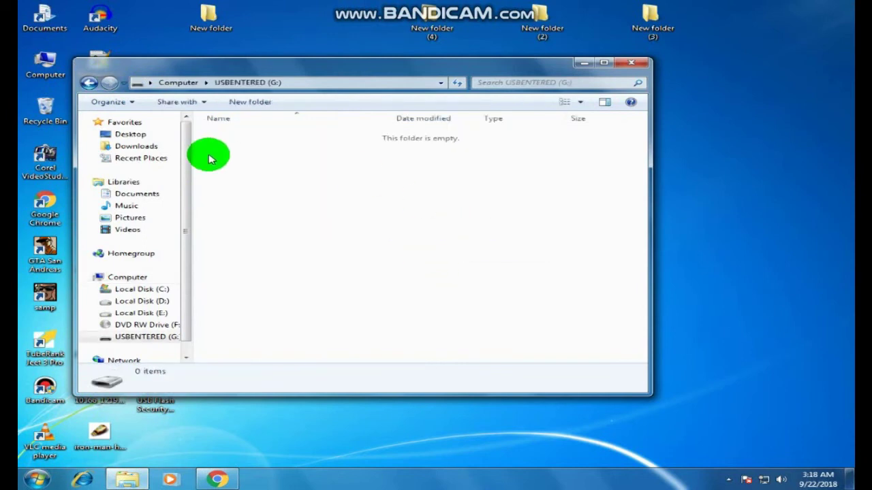
pyautogui.rightClick(406, 248)
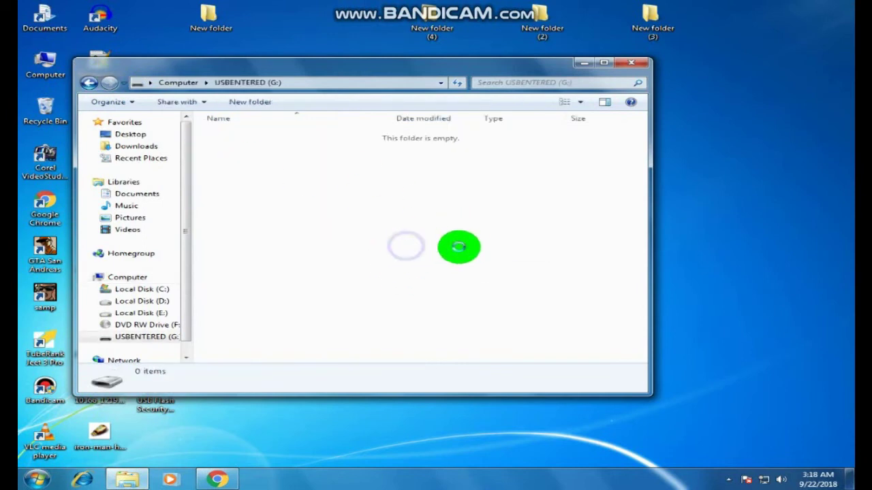
pyautogui.click(627, 65)
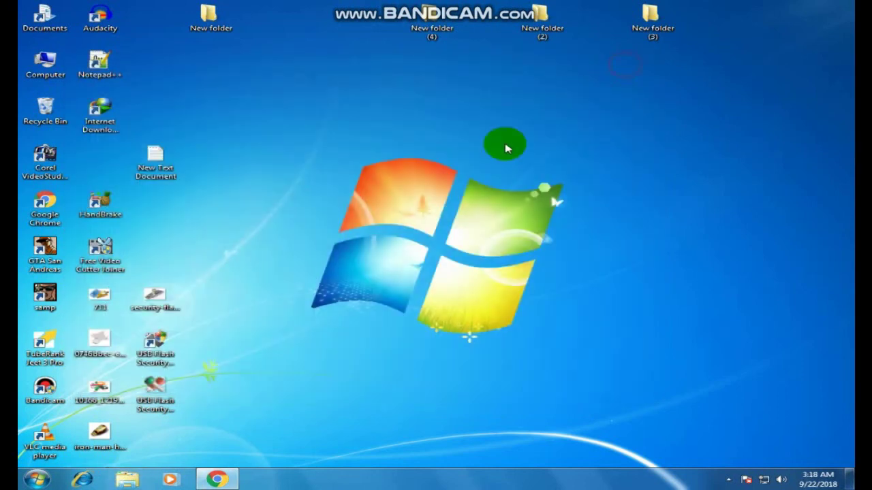
# Refresh the desktop twice
pyautogui.rightClick(338, 214)
pyautogui.click(387, 247)
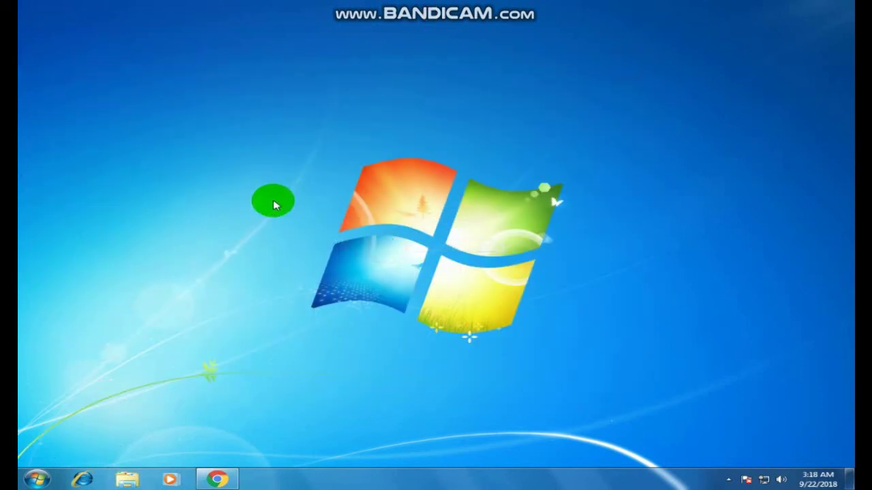
pyautogui.rightClick(272, 197)
pyautogui.click(325, 231)
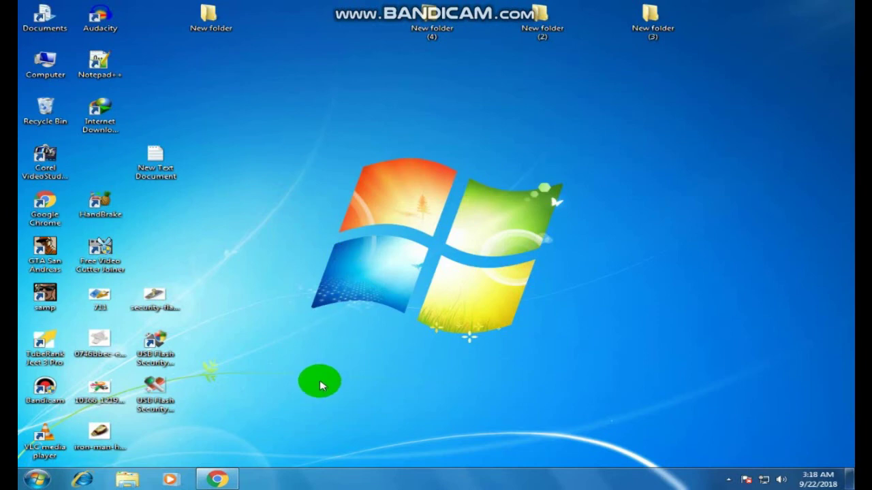
# Check that Computer lists USBENTERED (G:) with 3.72 GB free, then close it
pyautogui.doubleClick(41, 60)
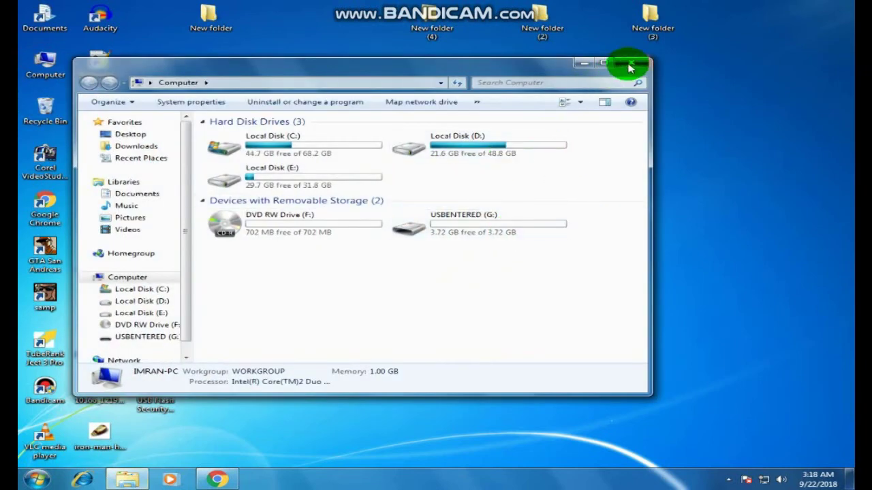
pyautogui.moveTo(545, 64); pyautogui.dragTo(639, 94)
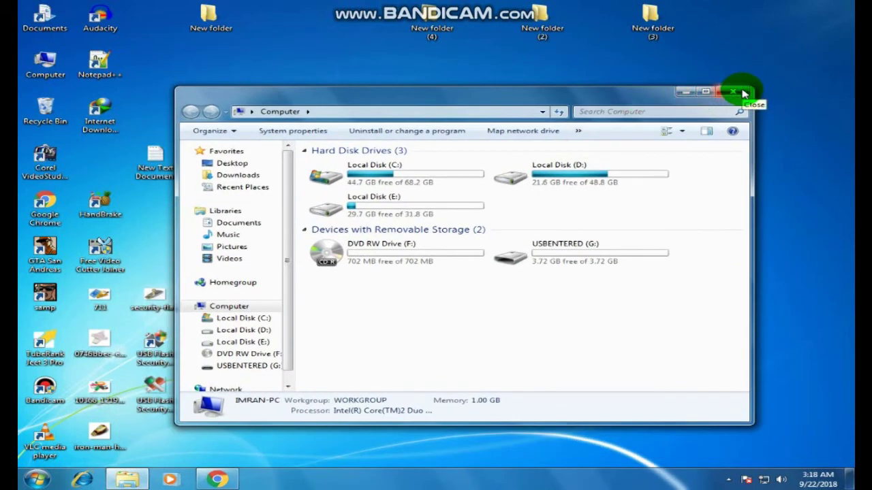
pyautogui.click(734, 95)
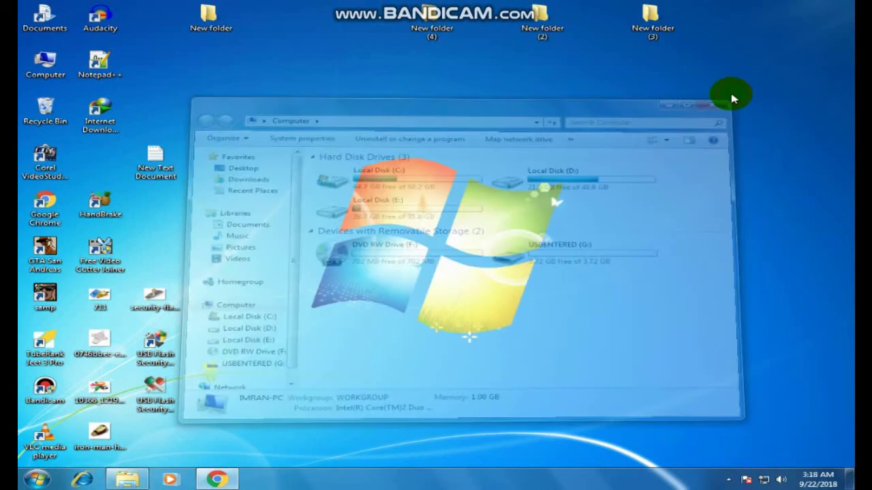